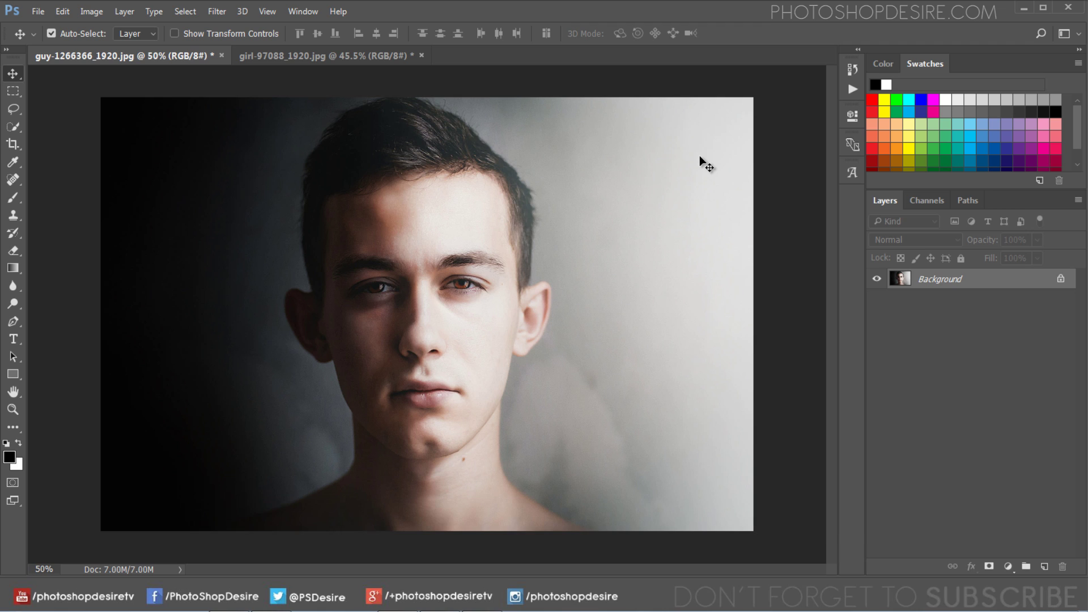
Run the PSDESIRE - Gradient Overlay 'play It' action on the man's portrait.
left_click(850, 94)
left_click(713, 100)
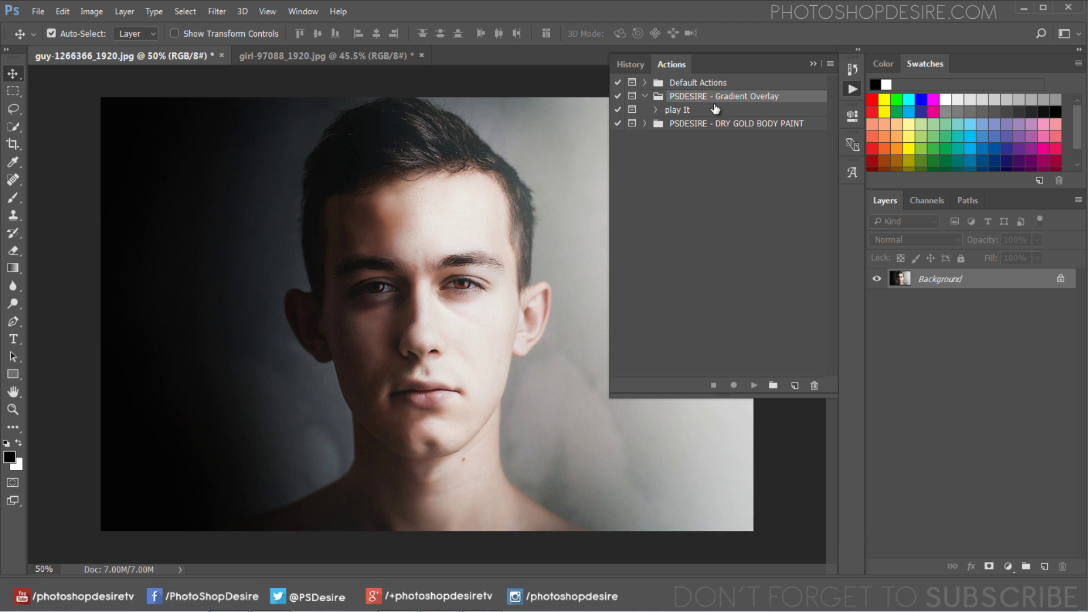
left_click(689, 111)
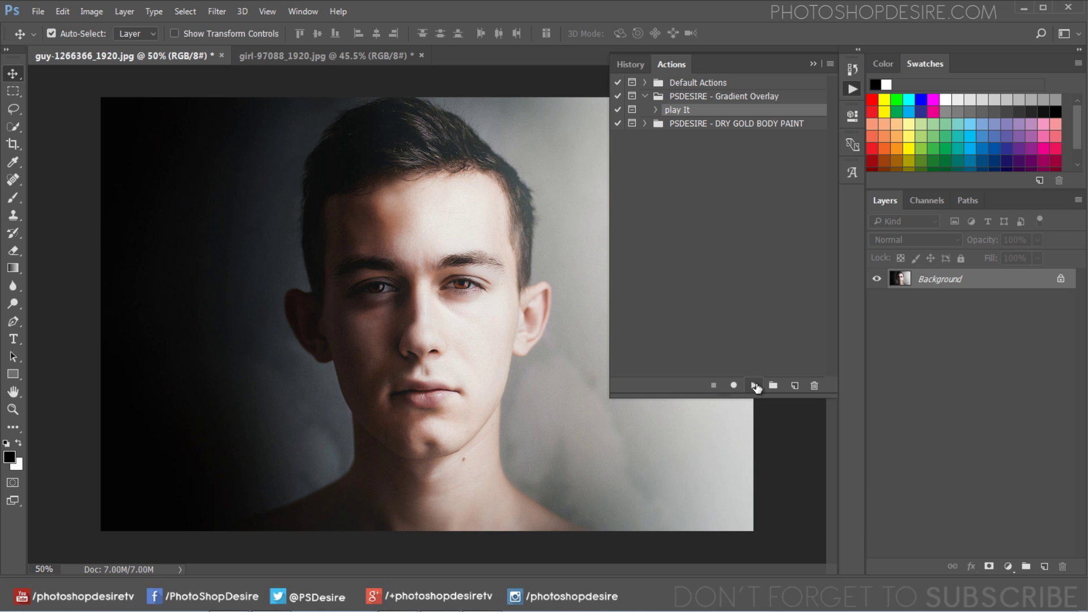
left_click(756, 386)
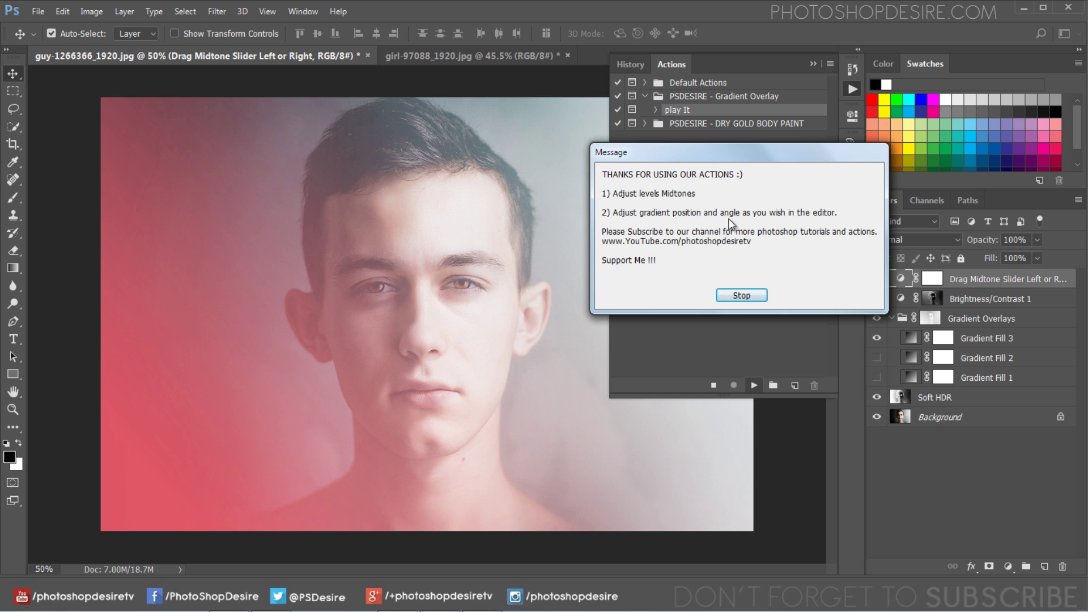
Dismiss the action's message and darken the Levels midtones to 0.63.
left_click(736, 295)
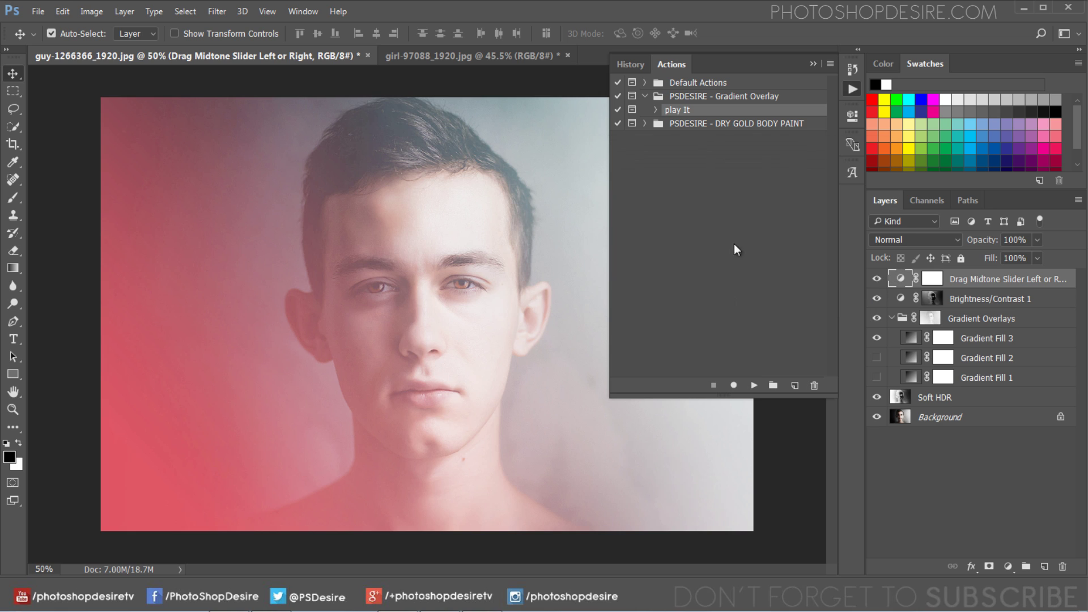
left_click(813, 64)
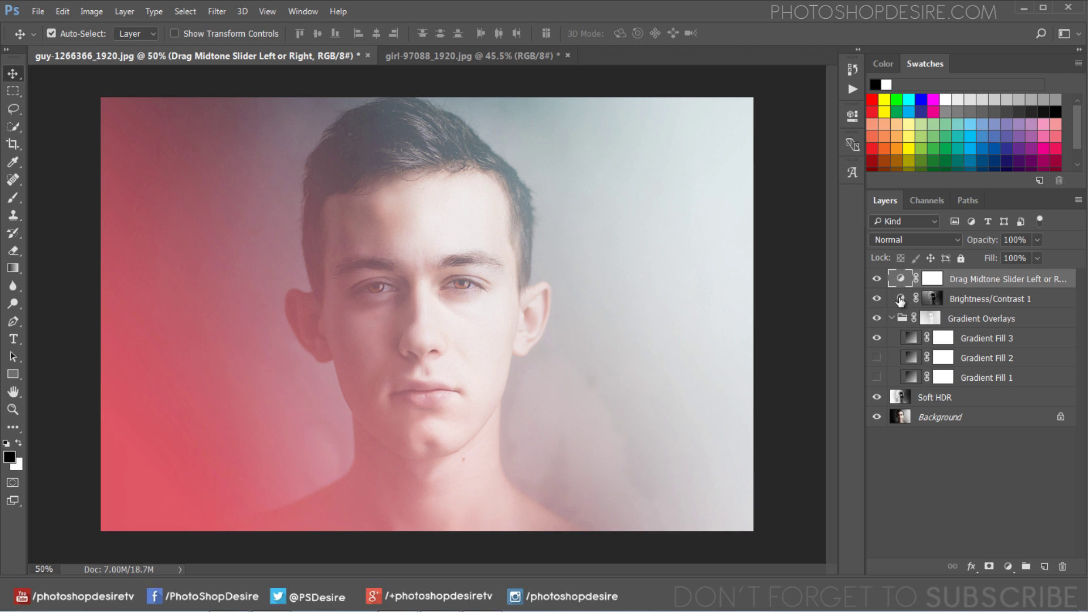
left_click_drag(840, 278, 796, 278)
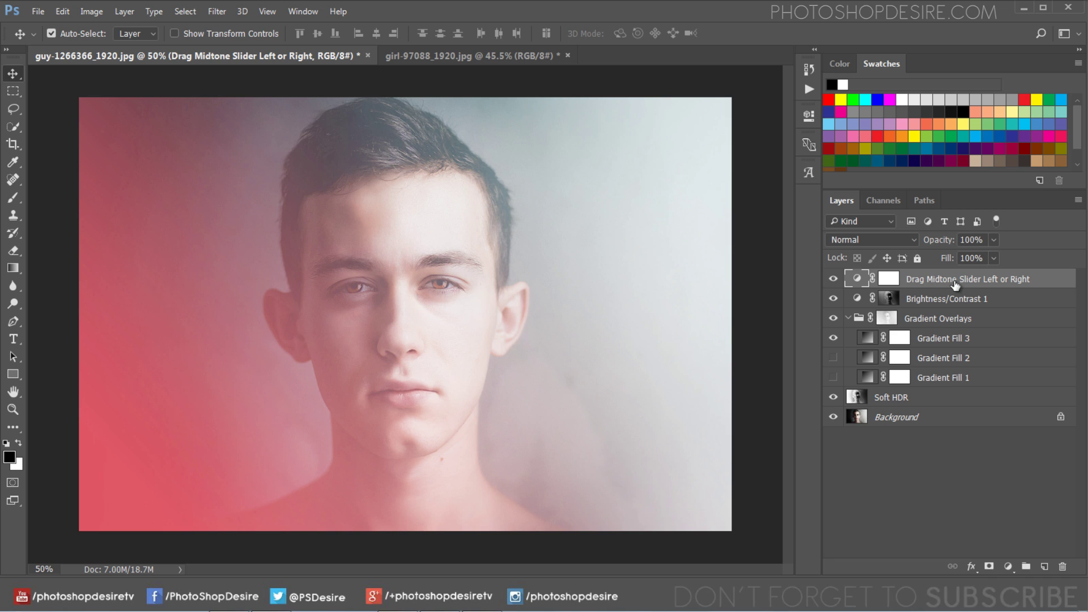
double_click(857, 280)
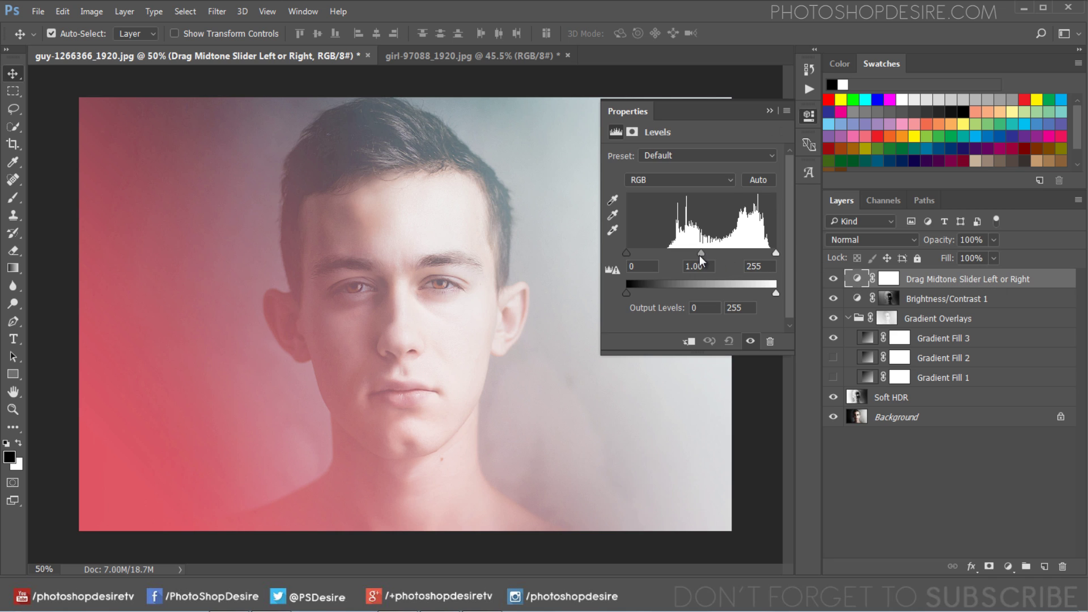
left_click_drag(699, 255, 716, 250)
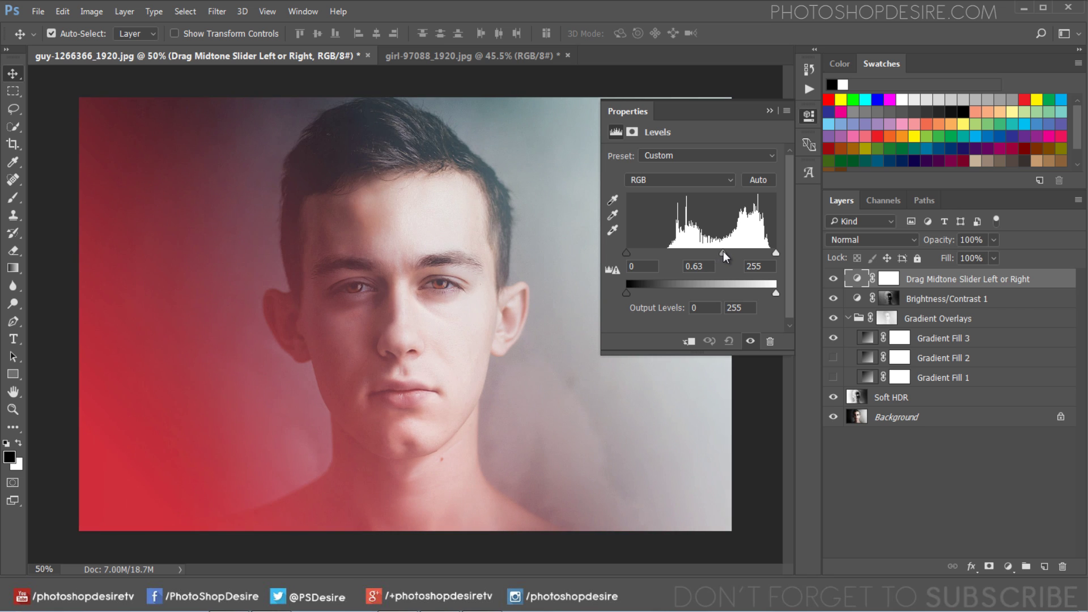
left_click(768, 111)
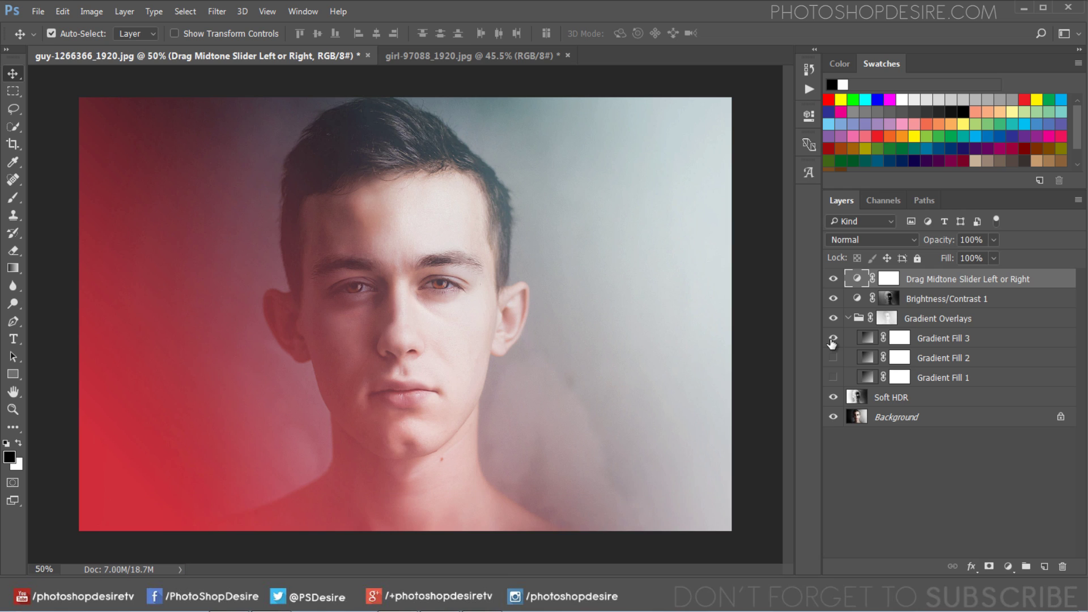
Swap the red Gradient Fill 3 for the cyan-to-pink Gradient Fill 1 overlay.
left_click(833, 340)
left_click(832, 359)
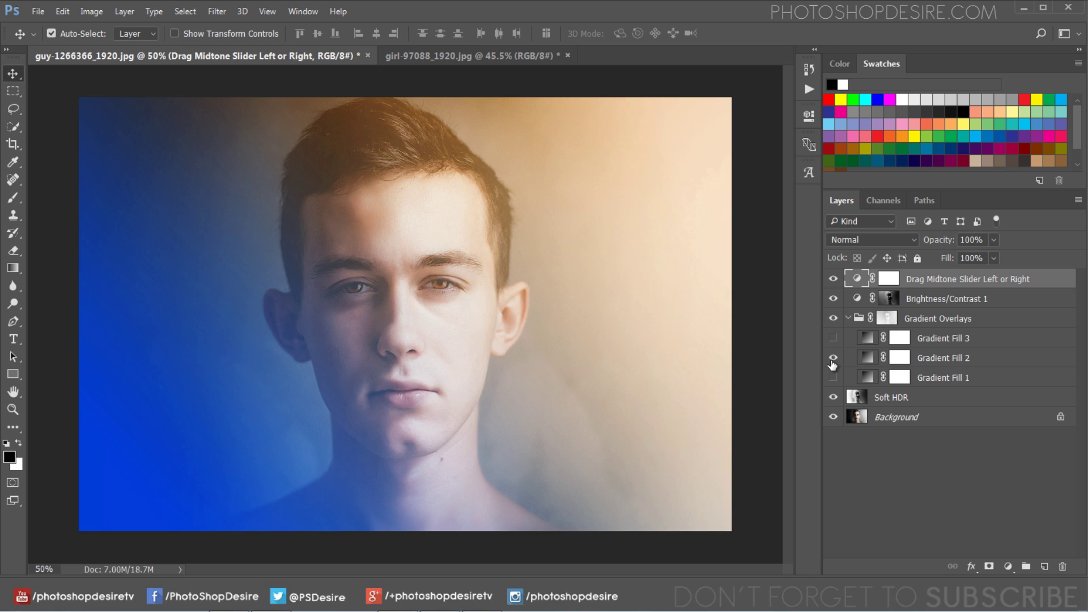
left_click(832, 357)
left_click(832, 377)
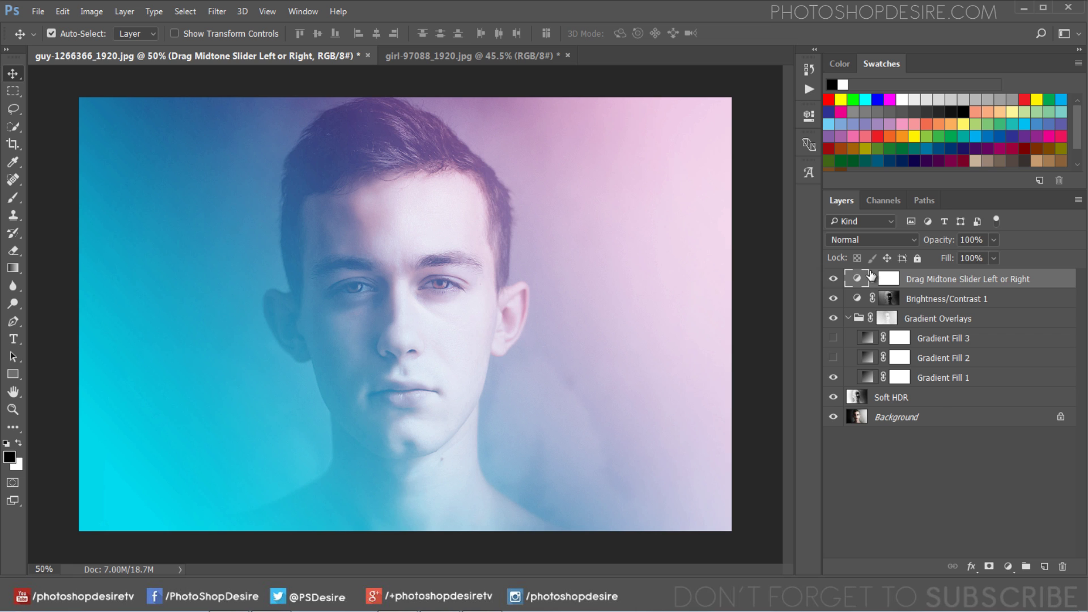
Deepen the Levels midtone value to 0.45.
double_click(859, 279)
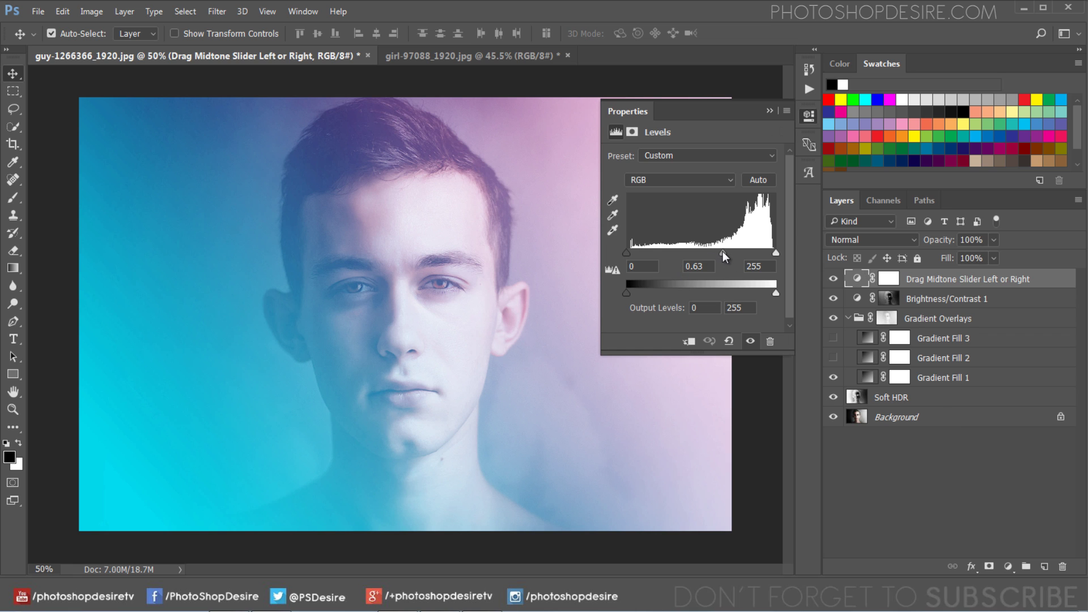
left_click_drag(724, 253, 736, 254)
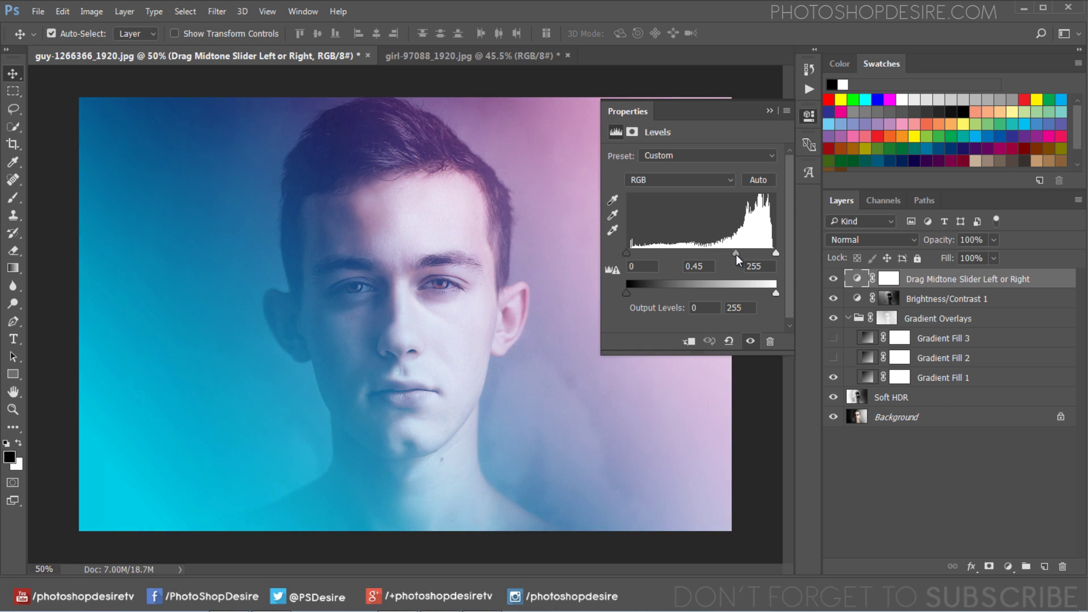
left_click(770, 111)
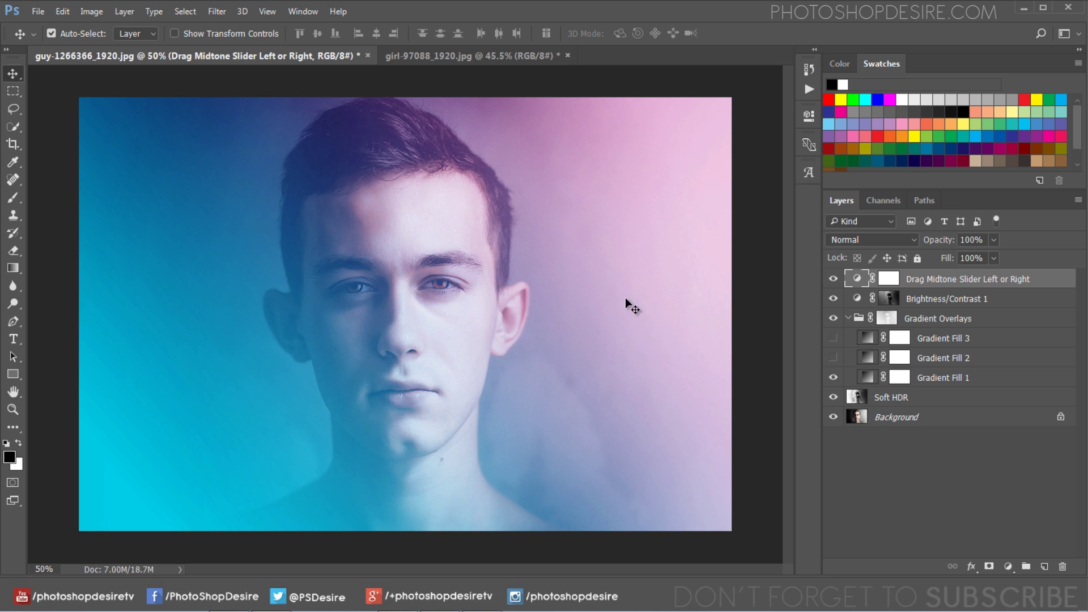
Compare the coloured result against the original photo, then restore all layers.
left_click(833, 298)
left_click(832, 420, "alt")
left_click(833, 419, "alt")
left_click(832, 420, "alt")
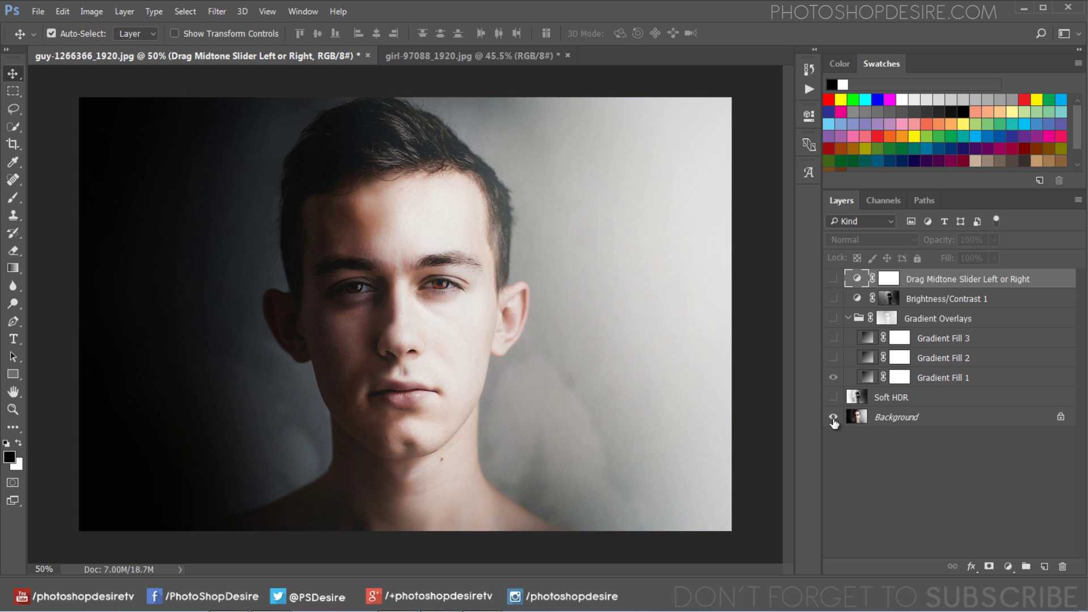
left_click(833, 419, "alt")
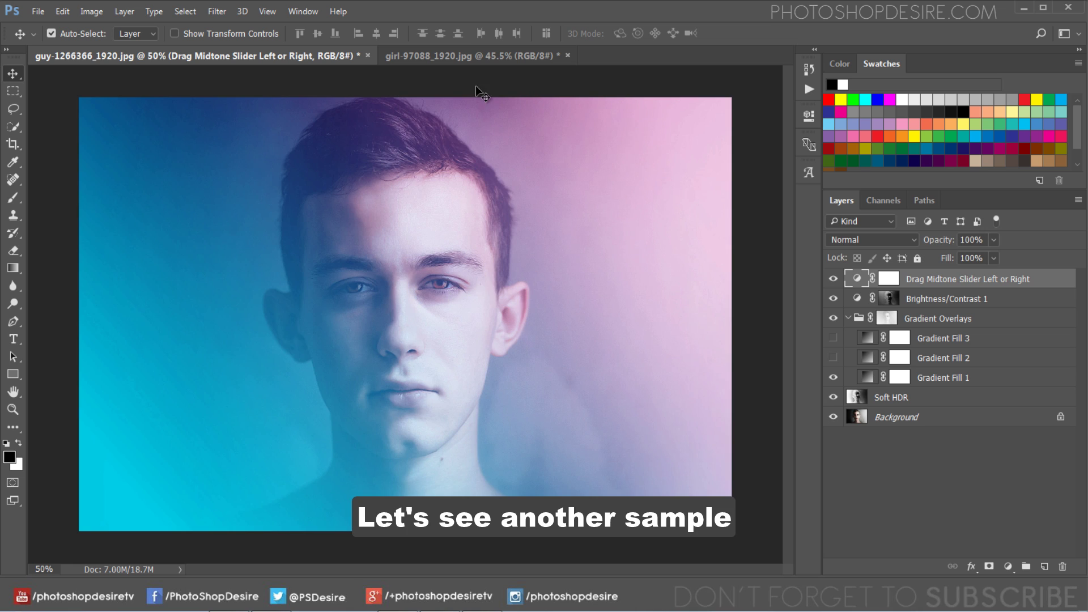
Apply the 'play It' gradient overlay action to the girl-97088 portrait and dismiss its message.
left_click(475, 58)
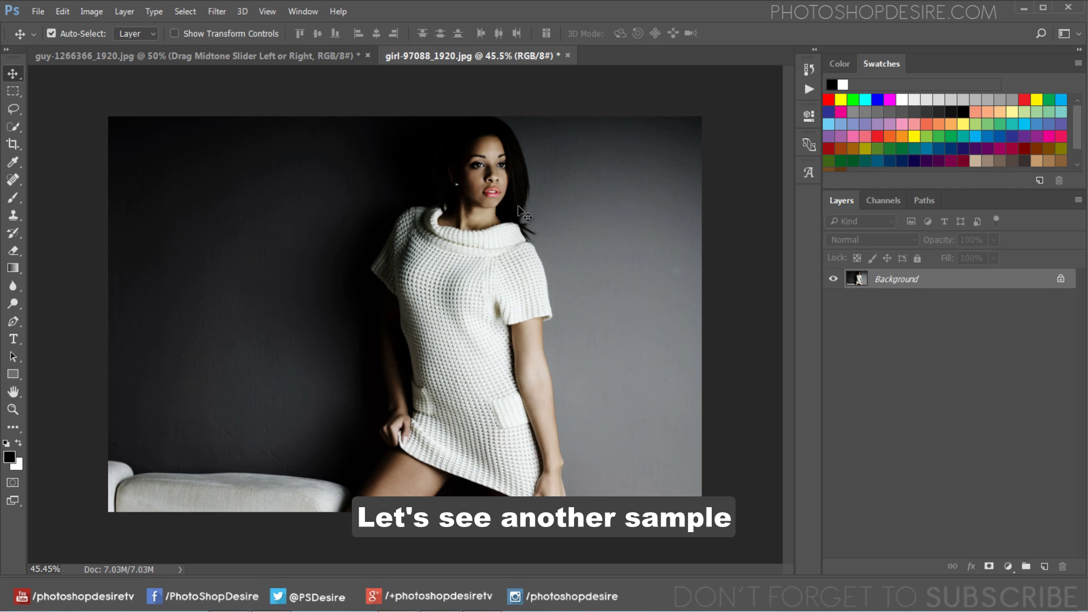
left_click(809, 90)
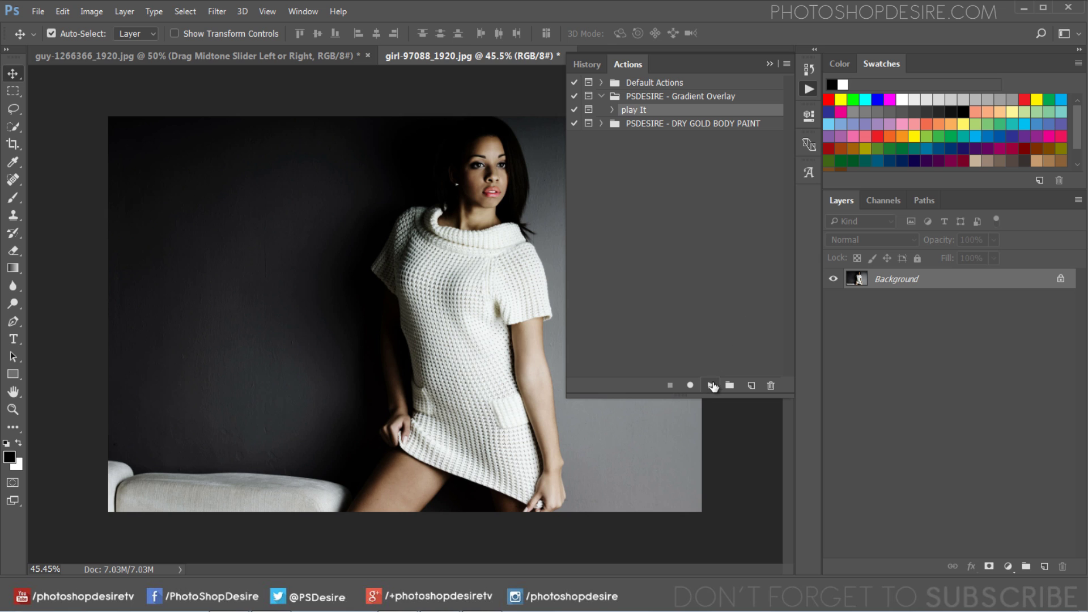
left_click(711, 385)
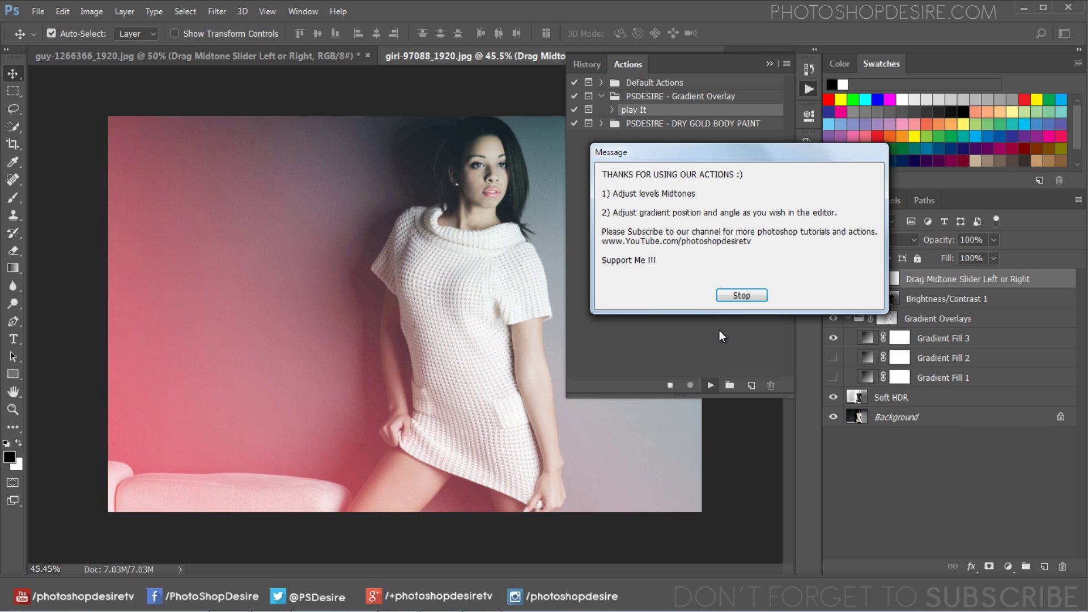
left_click(752, 295)
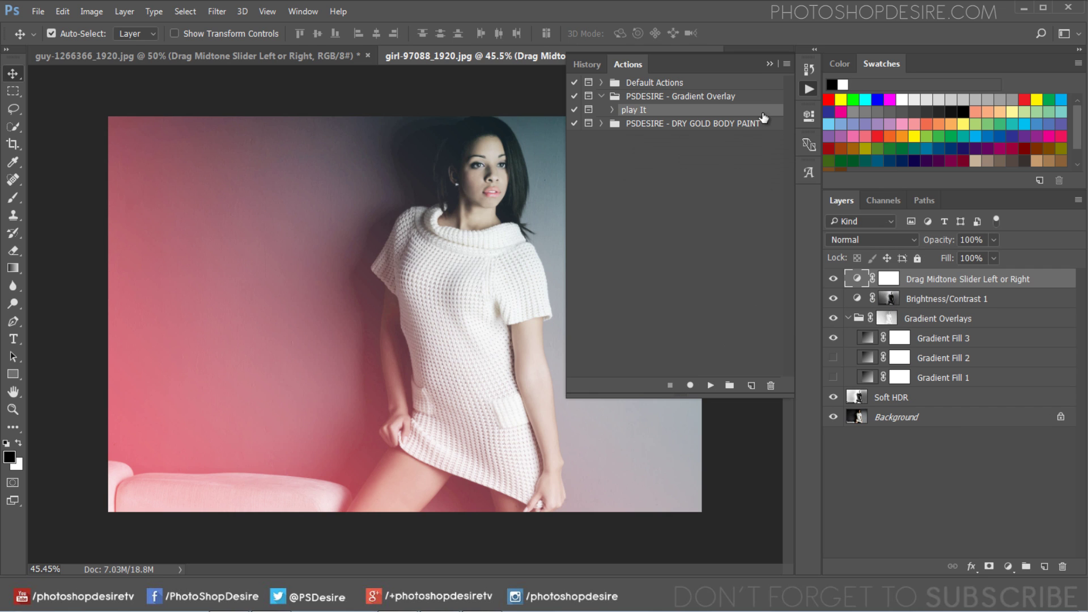
left_click(769, 65)
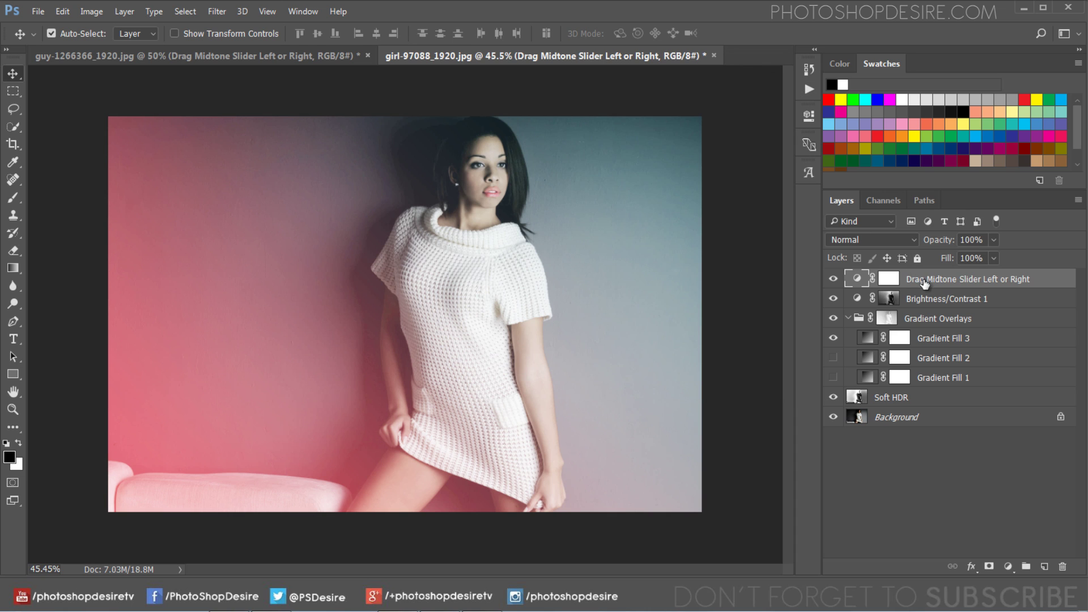
Darken the woman's portrait midtones with the Levels midtone slider.
double_click(858, 280)
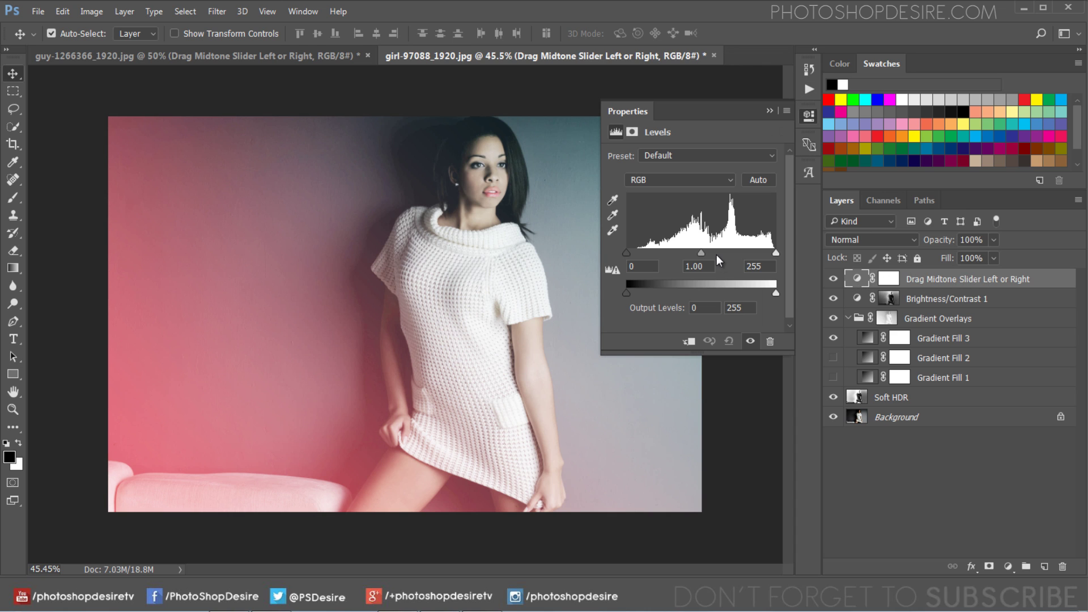
left_click_drag(701, 252, 720, 255)
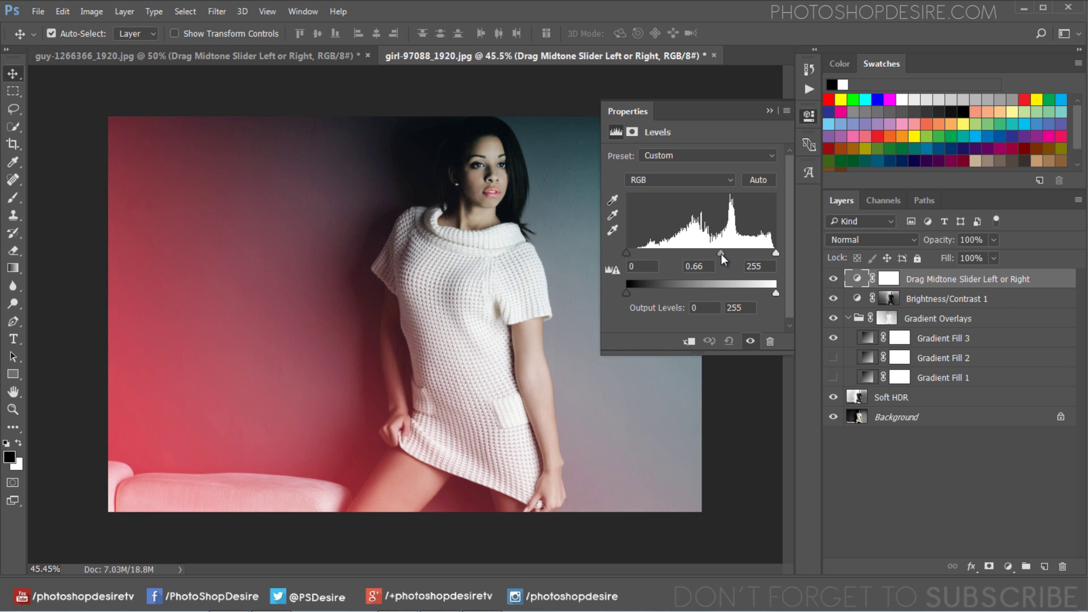
left_click(769, 111)
Show only the blue-to-orange Gradient Fill 2 overlay, hiding Fills 3 and 1.
left_click(833, 339)
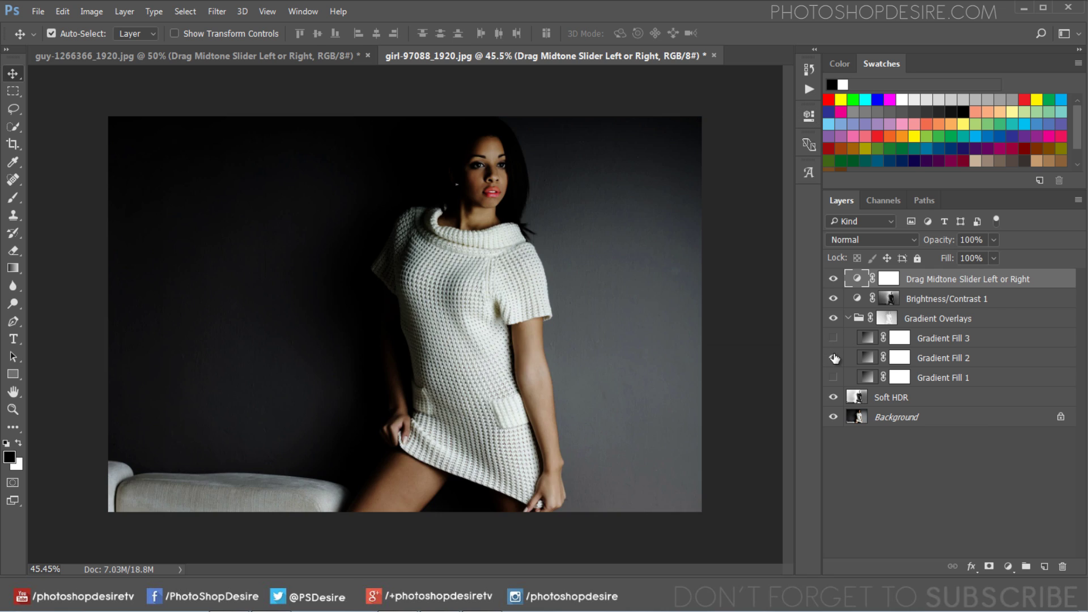
left_click(833, 357)
left_click(832, 377)
left_click(833, 377)
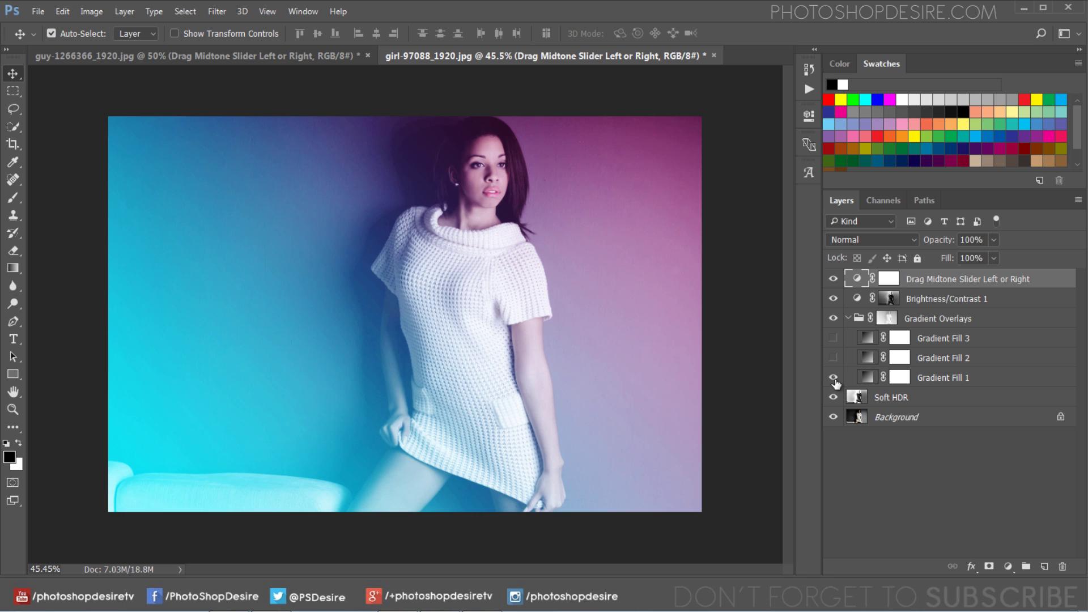
left_click(832, 378)
left_click(832, 357)
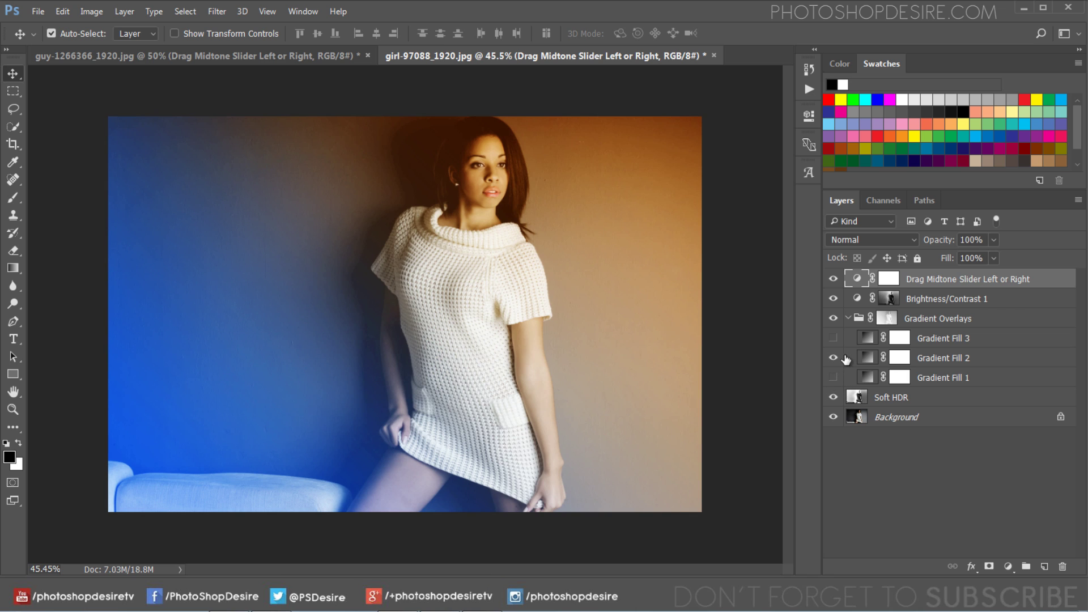
Set the Levels midtone value to about 0.66.
left_click(864, 357)
double_click(857, 278)
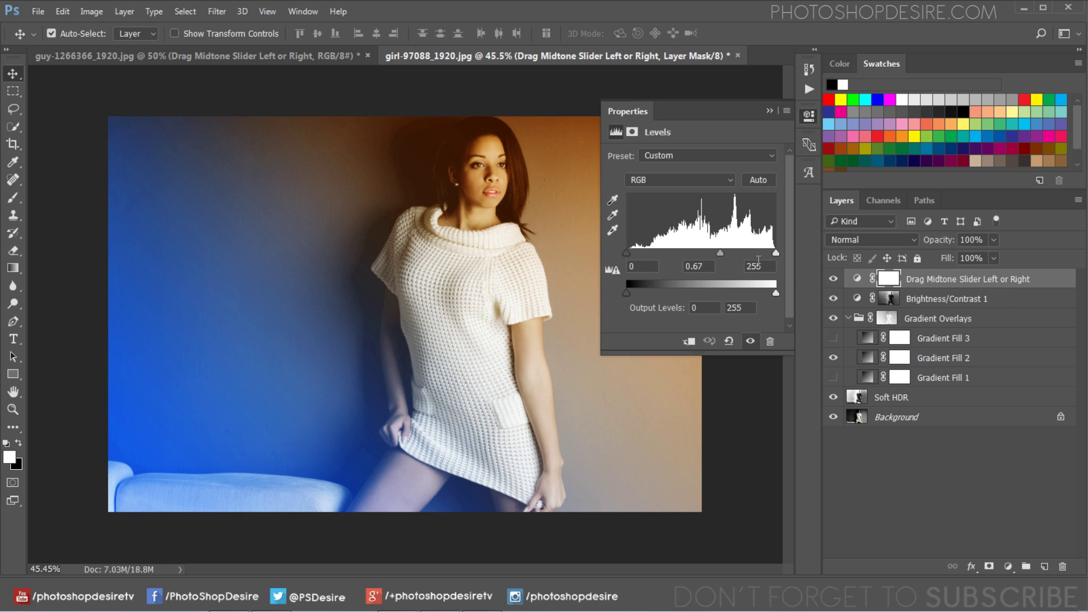
mouse_move(717, 253)
left_mouse_down()
mouse_move(697, 254)
mouse_move(716, 255)
left_mouse_up()
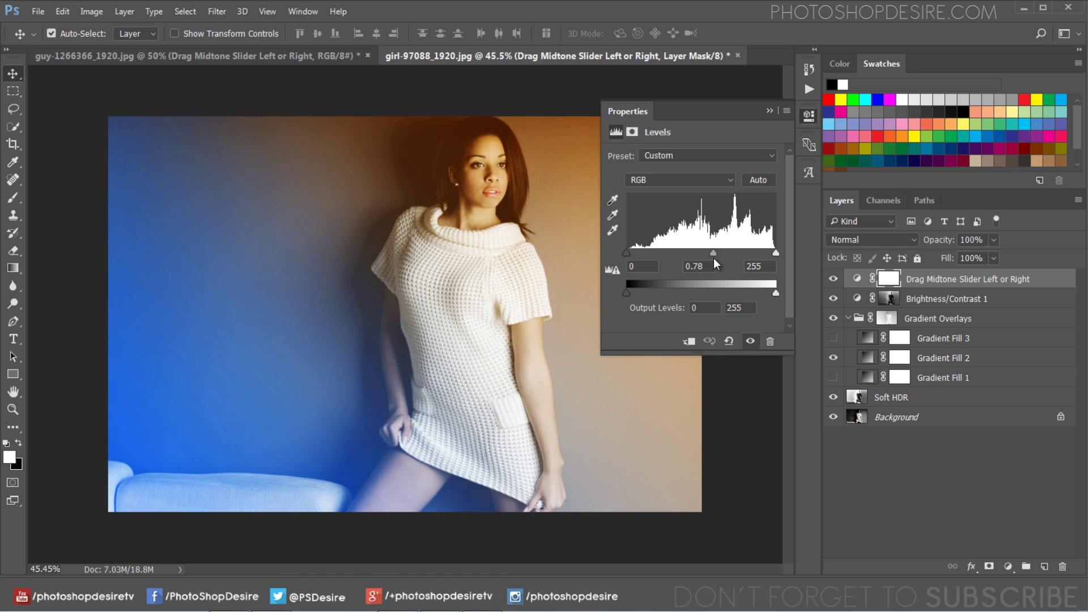
left_click_drag(712, 261, 720, 262)
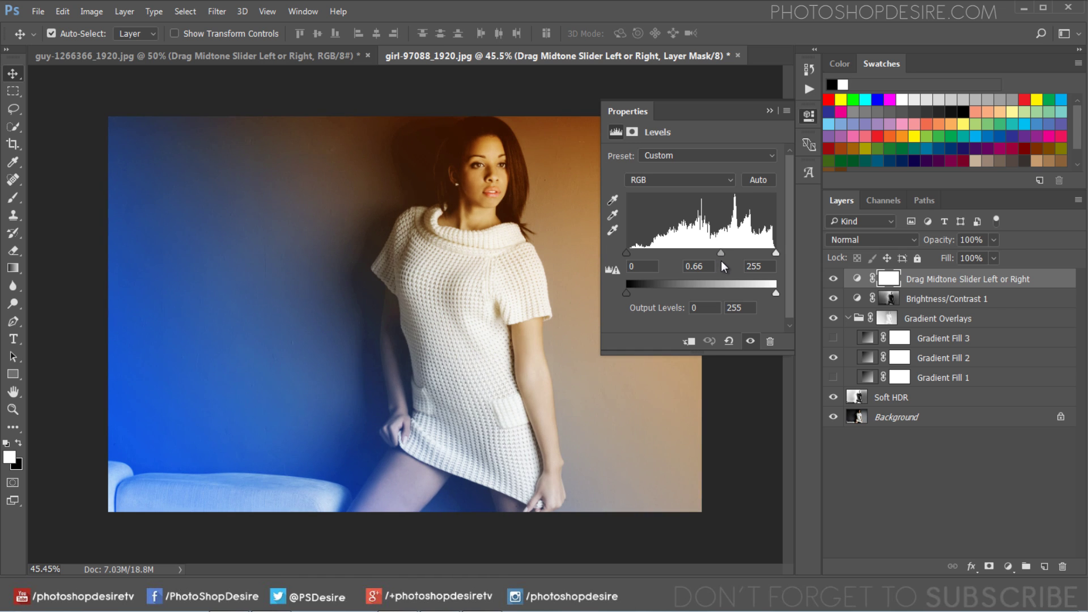
left_click(769, 111)
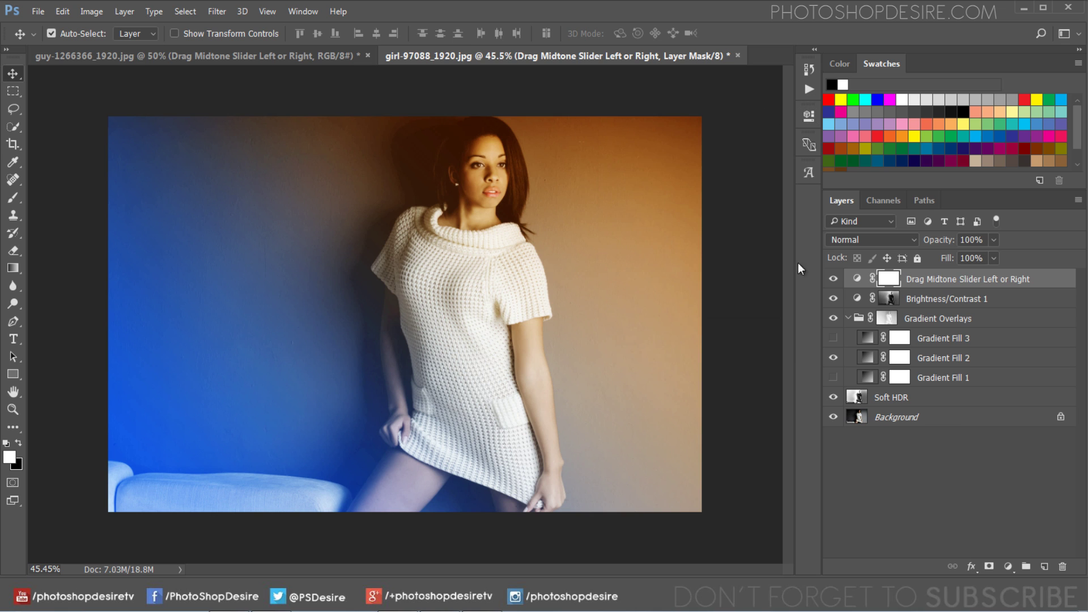
Compare the recoloured portrait with the original, then restore all layers.
left_click(833, 418, "alt")
left_click(833, 417, "alt")
left_click(833, 418, "alt")
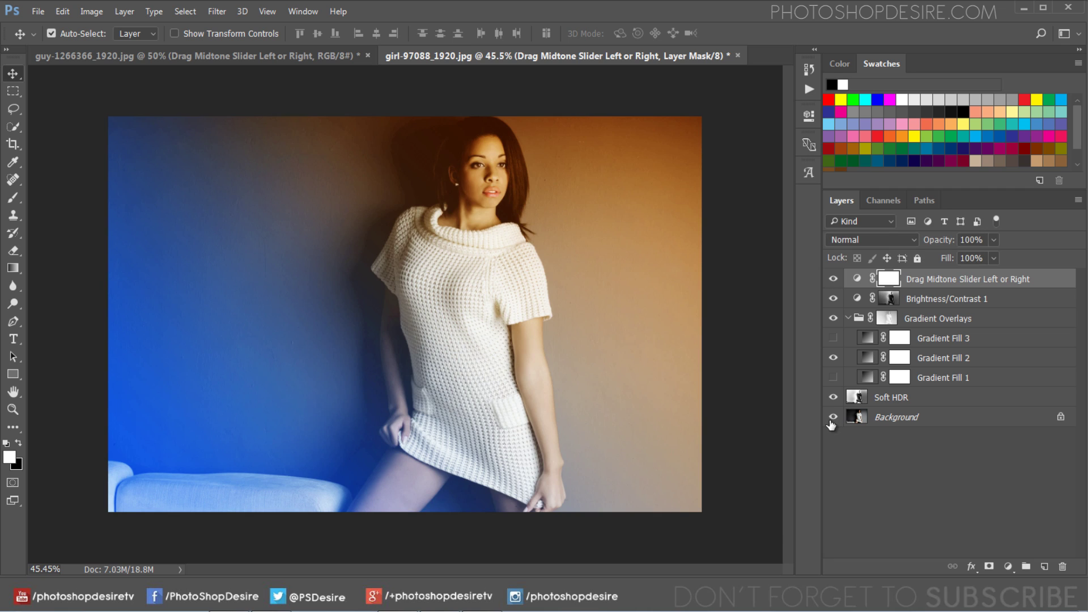